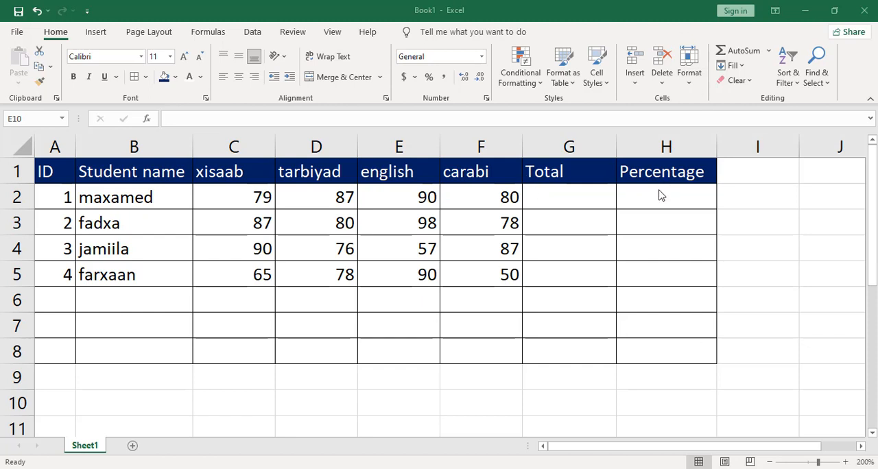
Step: Review the marks table's headers, IDs, student names and subject marks, plus the empty Total and Percentage columns
{"action": "left_click_drag", "start_coordinate": [41, 170], "coordinate": [638, 172]}
{"action": "left_click", "coordinate": [44, 171]}
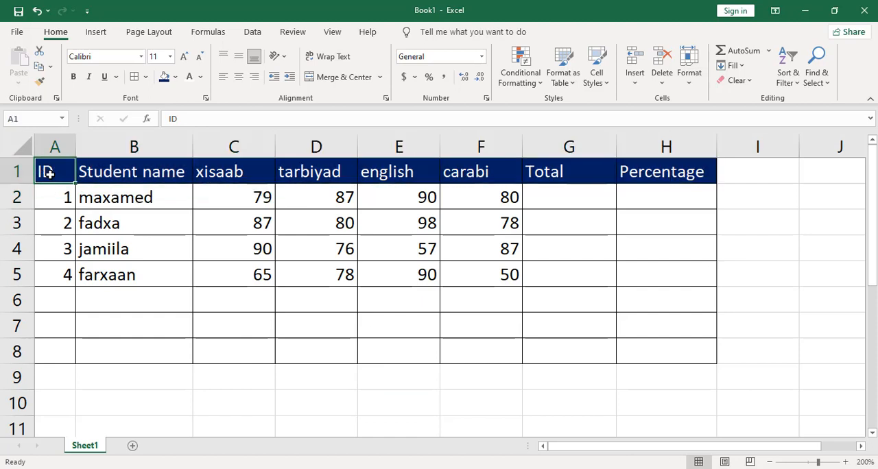
{"action": "left_click_drag", "start_coordinate": [56, 193], "coordinate": [68, 252]}
{"action": "left_click_drag", "start_coordinate": [114, 197], "coordinate": [133, 270]}
{"action": "left_click_drag", "start_coordinate": [239, 192], "coordinate": [260, 278]}
{"action": "left_click_drag", "start_coordinate": [312, 201], "coordinate": [337, 275]}
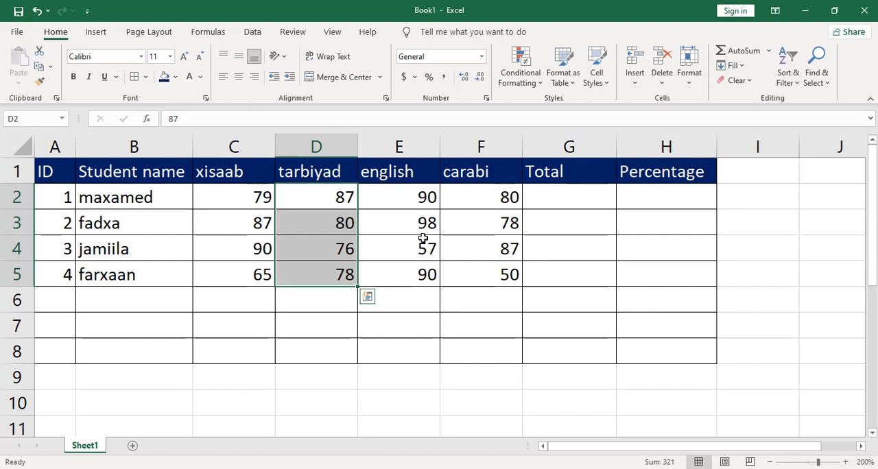
{"action": "left_click", "coordinate": [570, 199]}
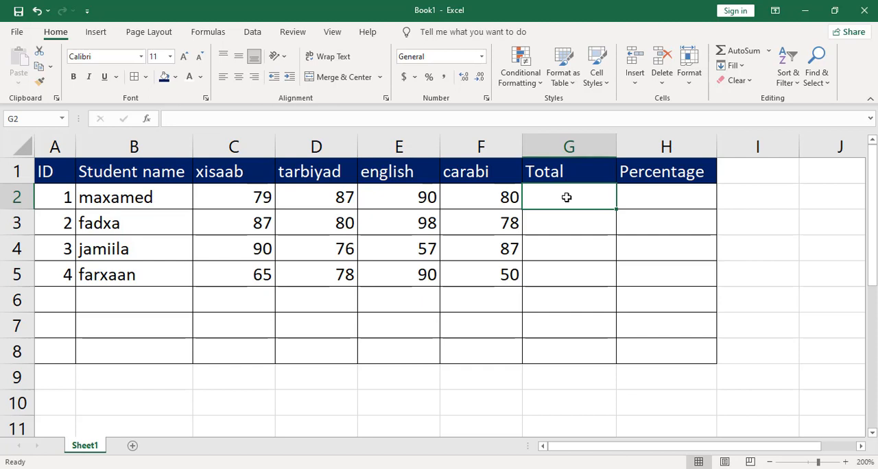
{"action": "left_click", "coordinate": [657, 197]}
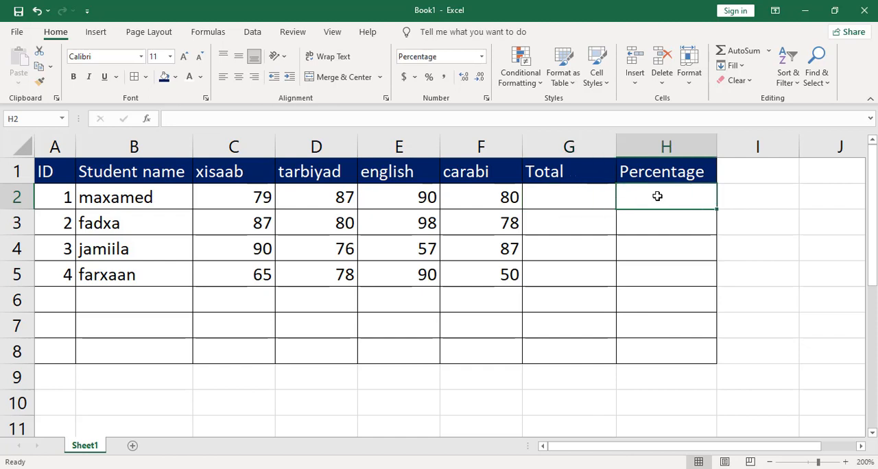
{"action": "left_click", "coordinate": [597, 199]}
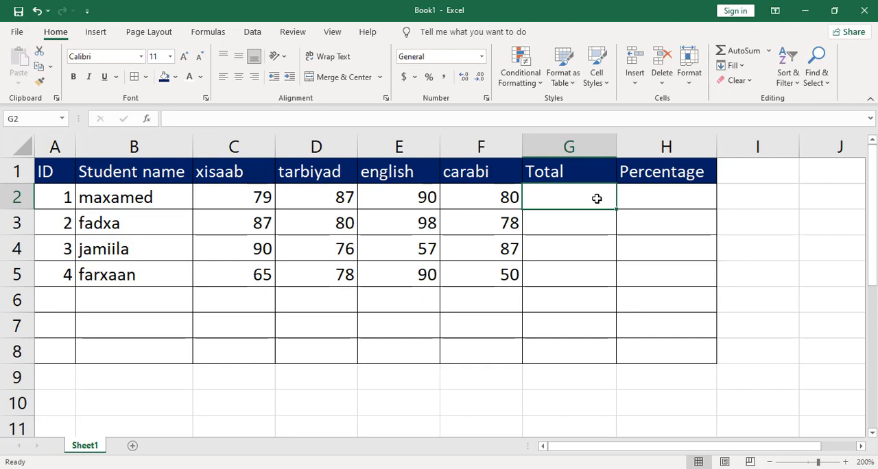
{"action": "left_click", "coordinate": [677, 198]}
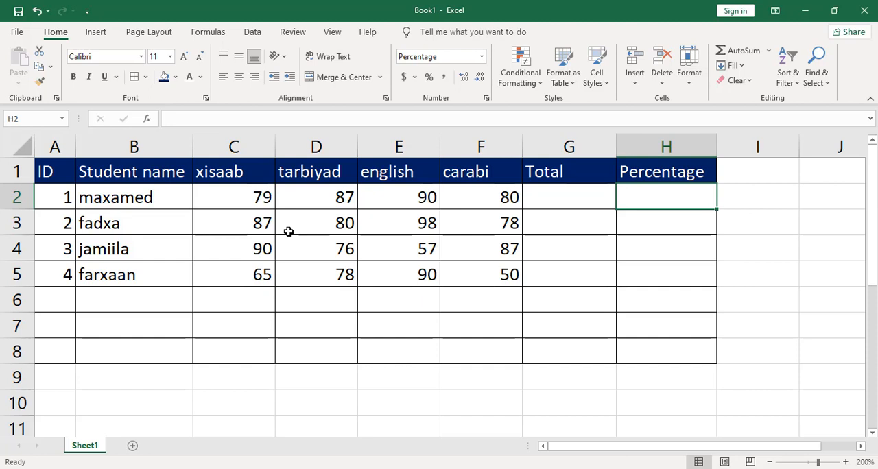
Step: Examine the first student's four subject marks in C2:F2 and the Total and Percentage cells in the same row
{"action": "left_click_drag", "start_coordinate": [240, 198], "coordinate": [461, 198]}
{"action": "left_click", "coordinate": [463, 225]}
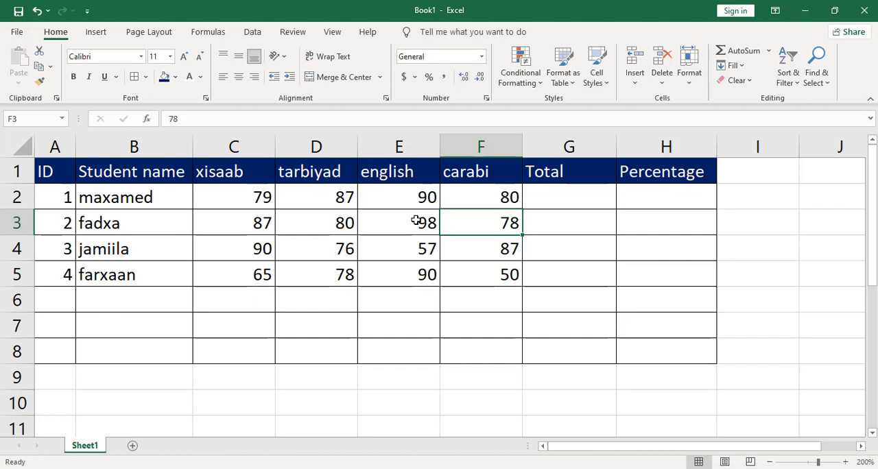
{"action": "left_click", "coordinate": [660, 195]}
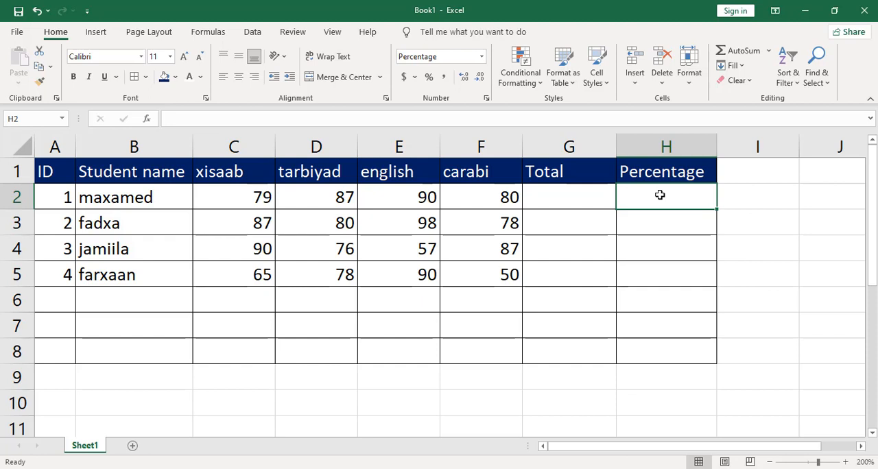
{"action": "left_click", "coordinate": [561, 199]}
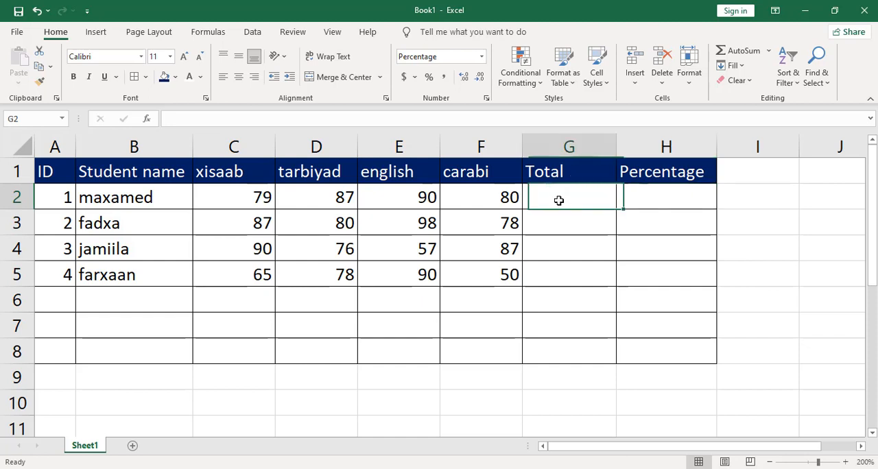
{"action": "left_click_drag", "start_coordinate": [500, 200], "coordinate": [247, 192]}
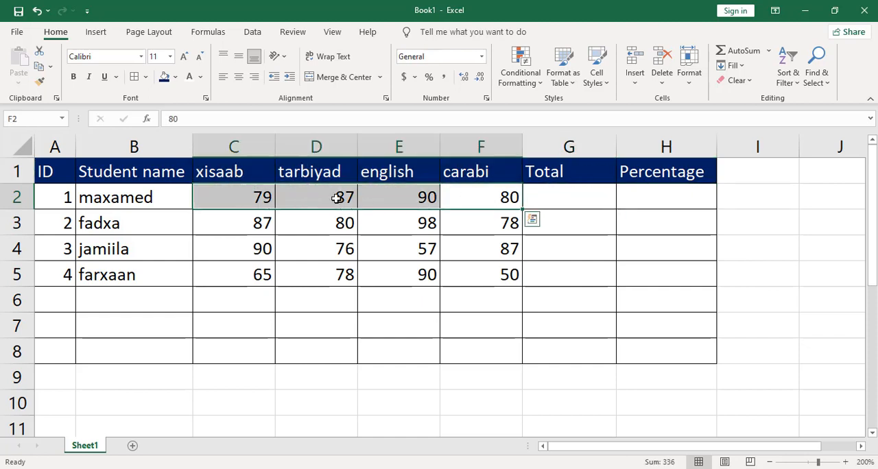
{"action": "left_click", "coordinate": [566, 198]}
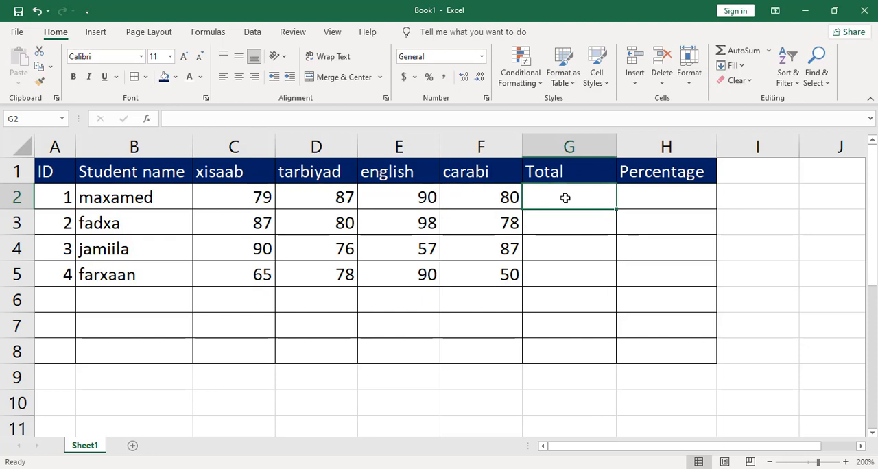
{"action": "left_click", "coordinate": [256, 198]}
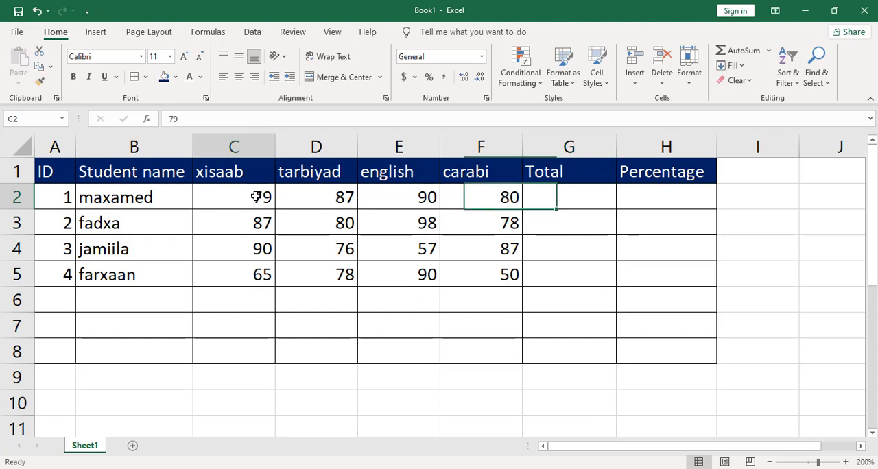
{"action": "left_click", "coordinate": [328, 195]}
{"action": "left_click", "coordinate": [406, 199]}
{"action": "left_click", "coordinate": [494, 198]}
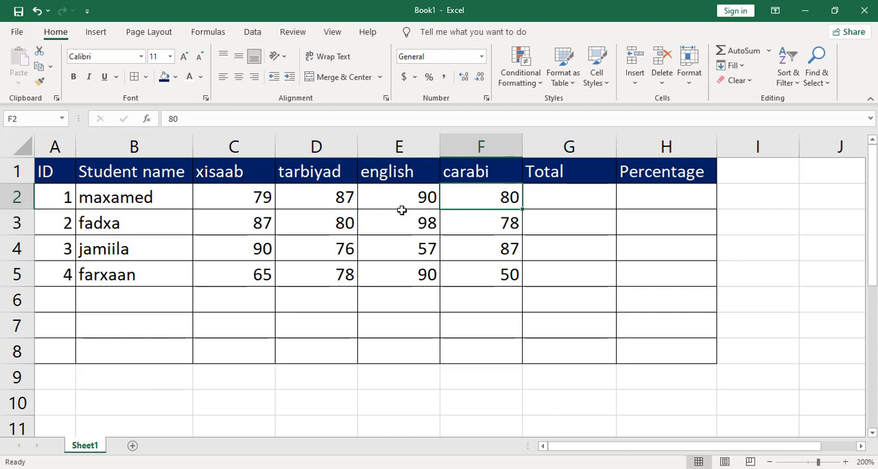
{"action": "left_click_drag", "start_coordinate": [233, 200], "coordinate": [464, 206]}
{"action": "left_click", "coordinate": [552, 199]}
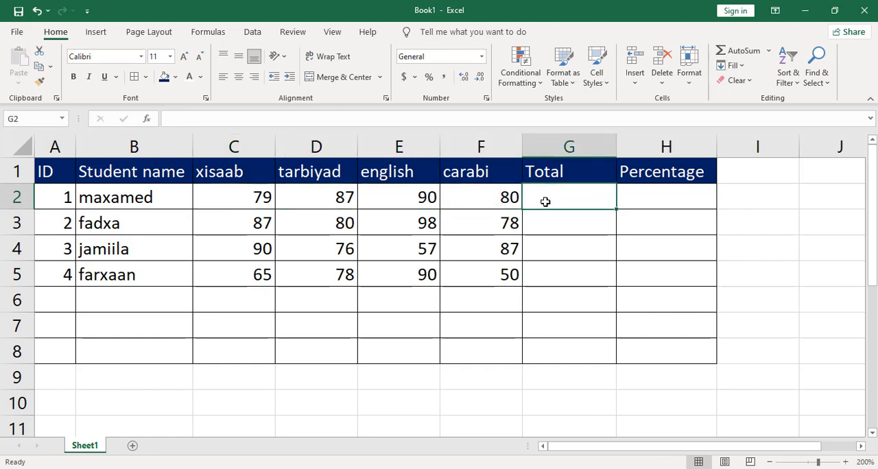
{"action": "left_click", "coordinate": [654, 199]}
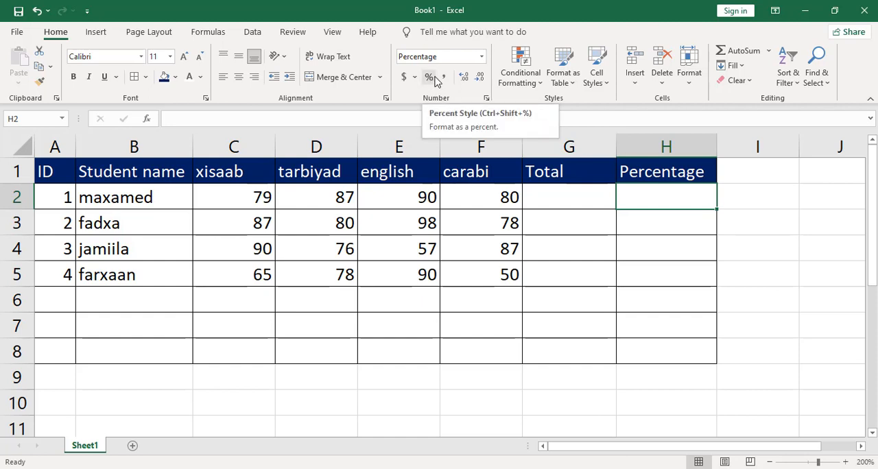
{"action": "left_click", "coordinate": [589, 199]}
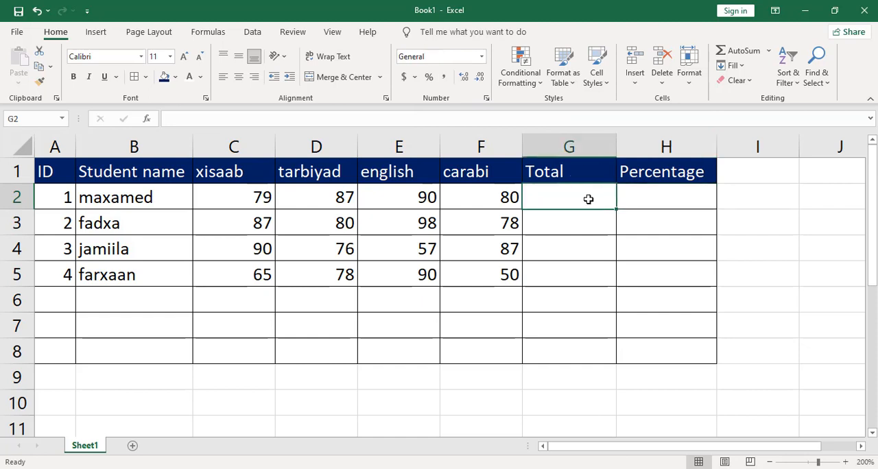
{"action": "left_click", "coordinate": [684, 195]}
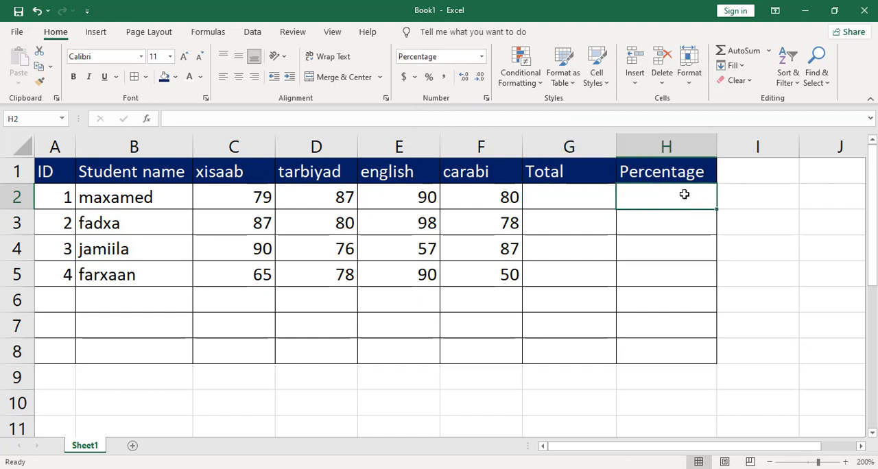
Step: Calculate the first student's total in G2 with a SUM formula over the subject marks C2:F2
{"action": "left_click", "coordinate": [569, 199]}
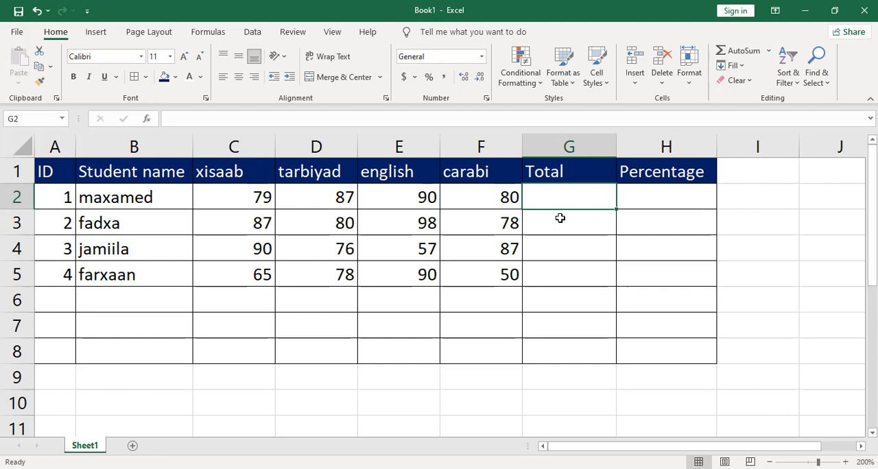
{"action": "type", "text": "=sum"}
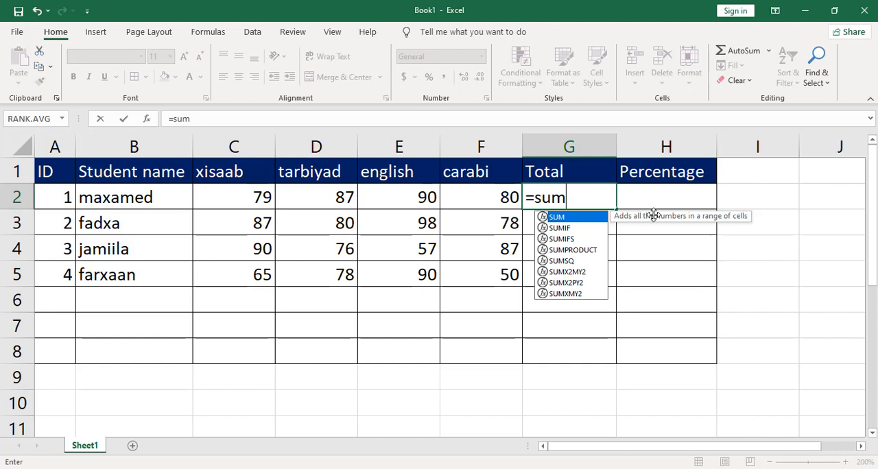
{"action": "key", "text": "Tab"}
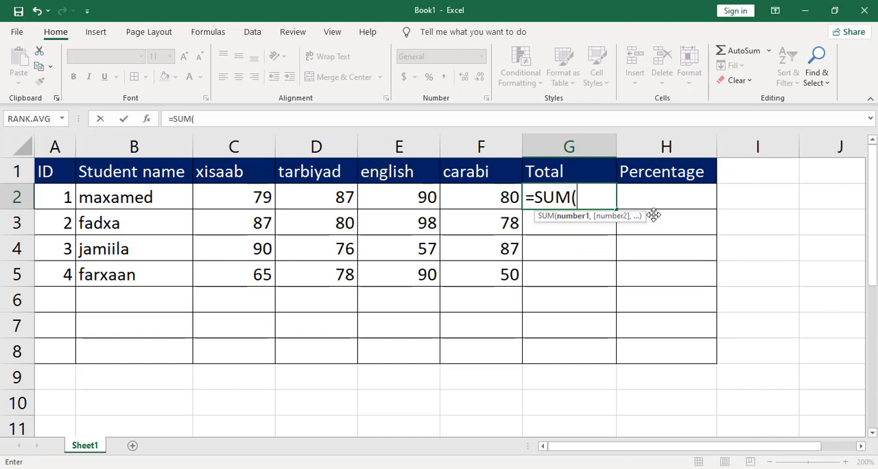
{"action": "left_click_drag", "start_coordinate": [229, 197], "coordinate": [476, 204]}
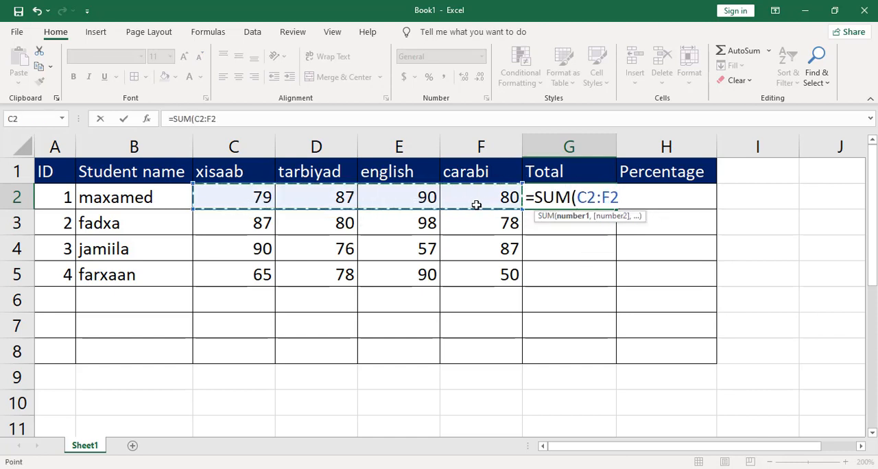
{"action": "key", "text": "Return"}
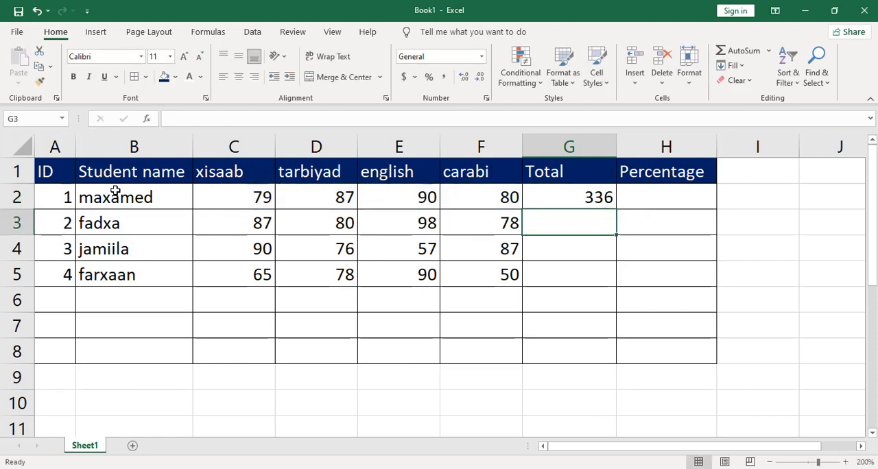
Step: Copy the total formula from G2 down to G5 for the remaining students and check the formula in G3
{"action": "left_click", "coordinate": [574, 197]}
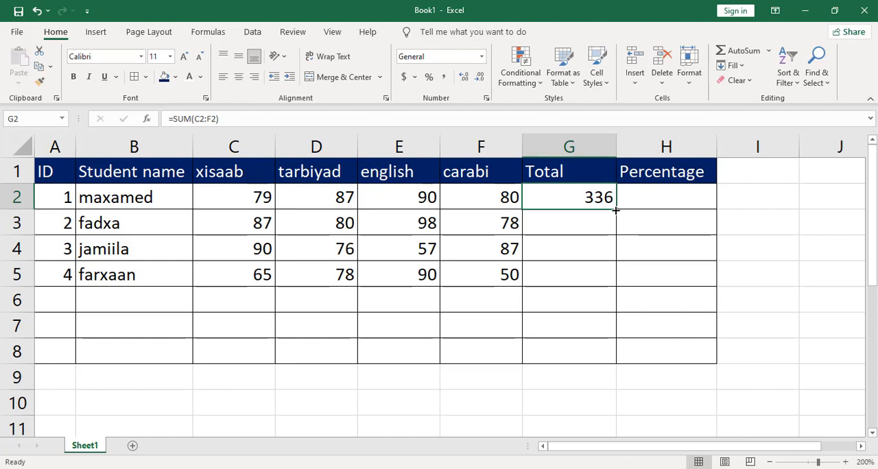
{"action": "left_click_drag", "start_coordinate": [615, 211], "coordinate": [613, 281]}
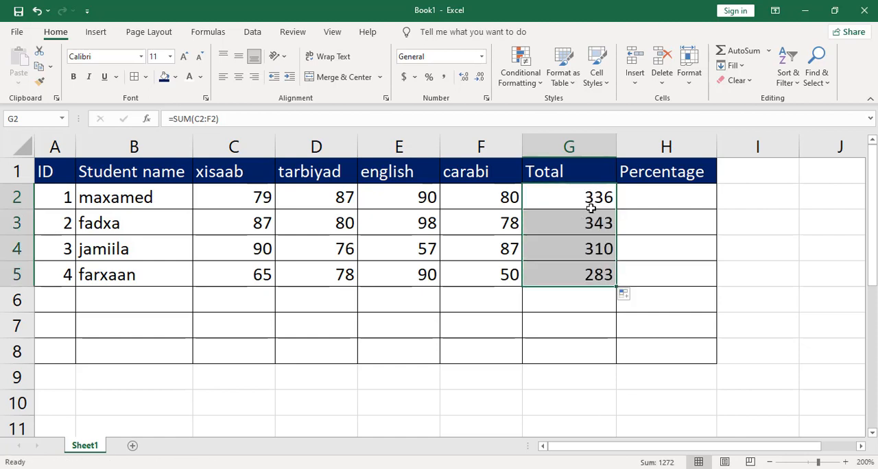
{"action": "left_click", "coordinate": [598, 303]}
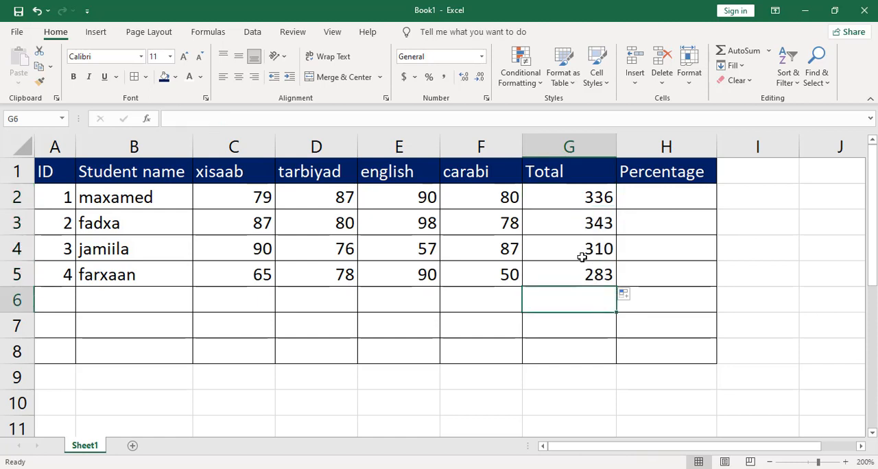
{"action": "left_click", "coordinate": [588, 223]}
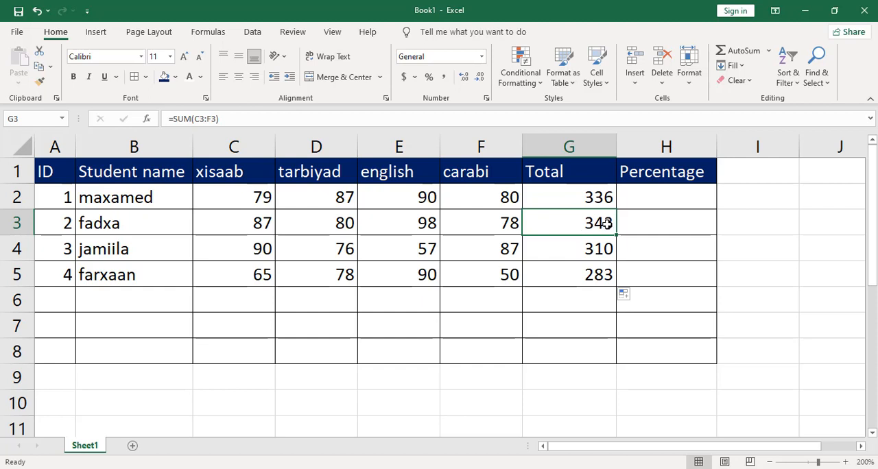
{"action": "left_click", "coordinate": [634, 200]}
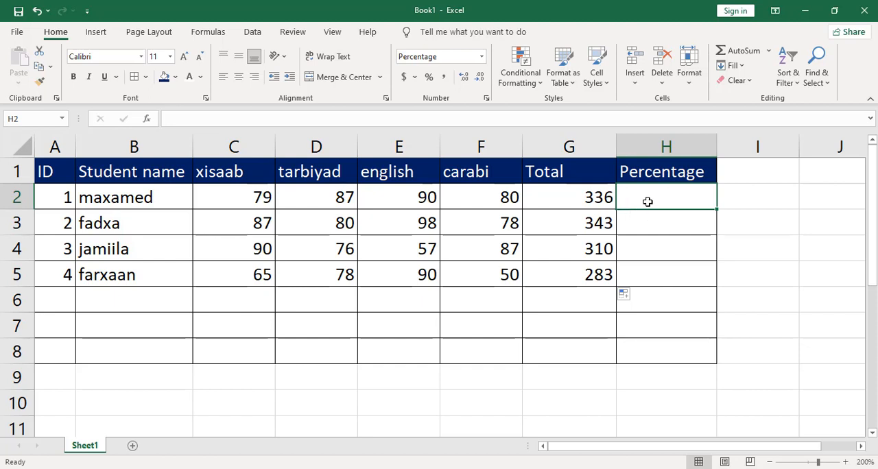
{"action": "type", "text": "="}
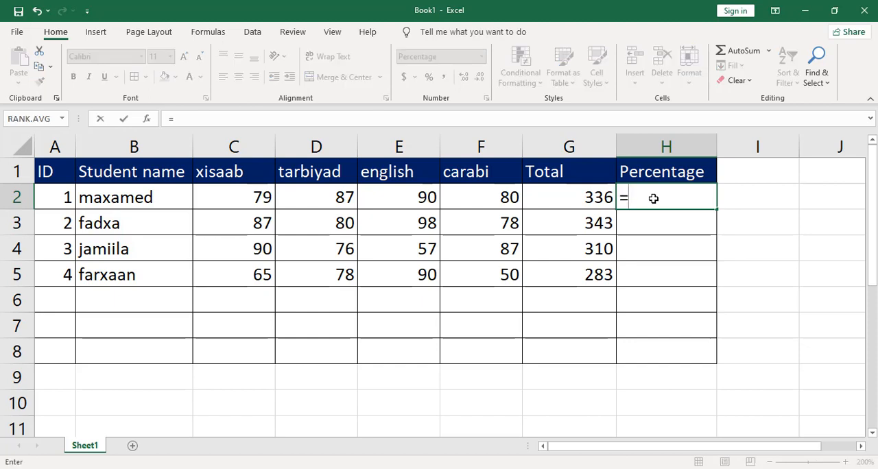
{"action": "left_click", "coordinate": [577, 197]}
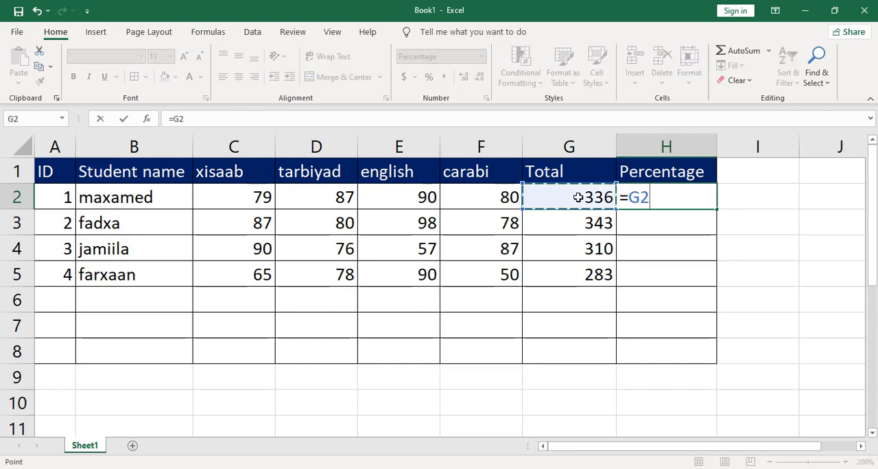
{"action": "key", "text": "BackSpace"}
{"action": "key", "text": "BackSpace"}
{"action": "key", "text": "BackSpace"}
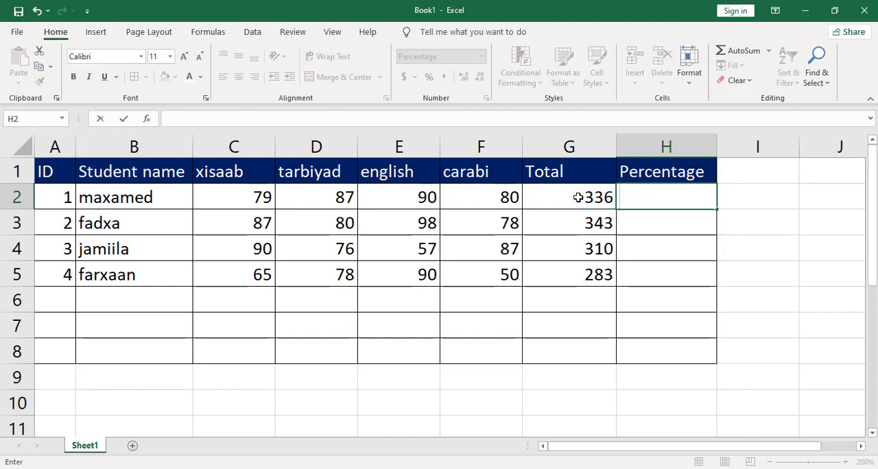
{"action": "left_click", "coordinate": [659, 224]}
Step: Apply the Percentage number format to the first student's Percentage cell H2
{"action": "left_click", "coordinate": [645, 197]}
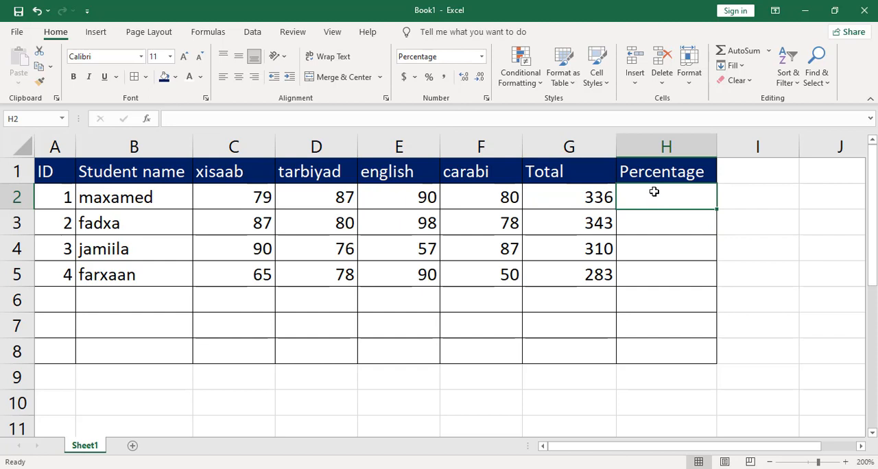
{"action": "left_click", "coordinate": [430, 78]}
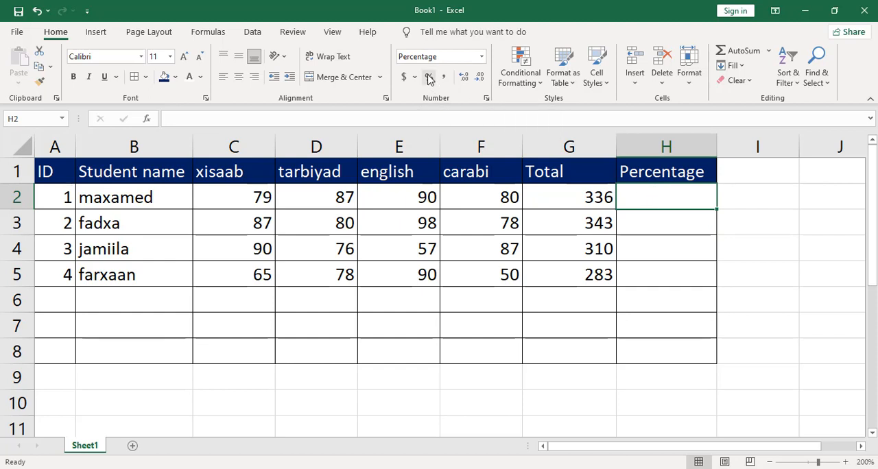
{"action": "left_click", "coordinate": [482, 57]}
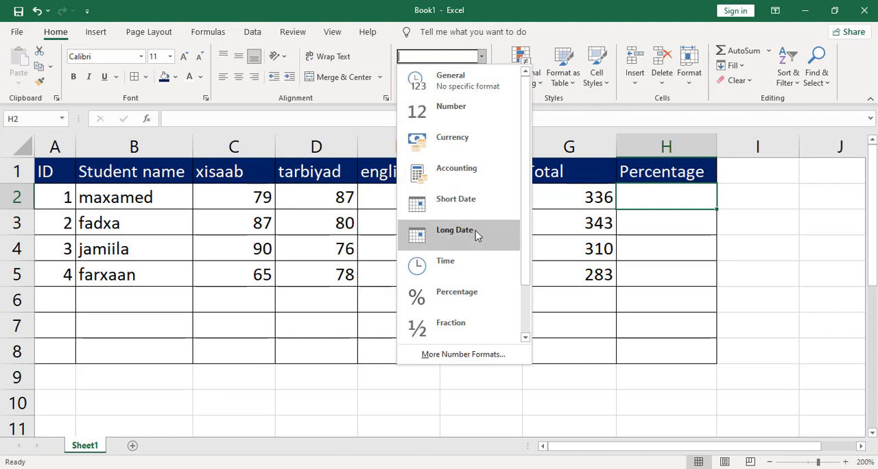
{"action": "left_click", "coordinate": [463, 295]}
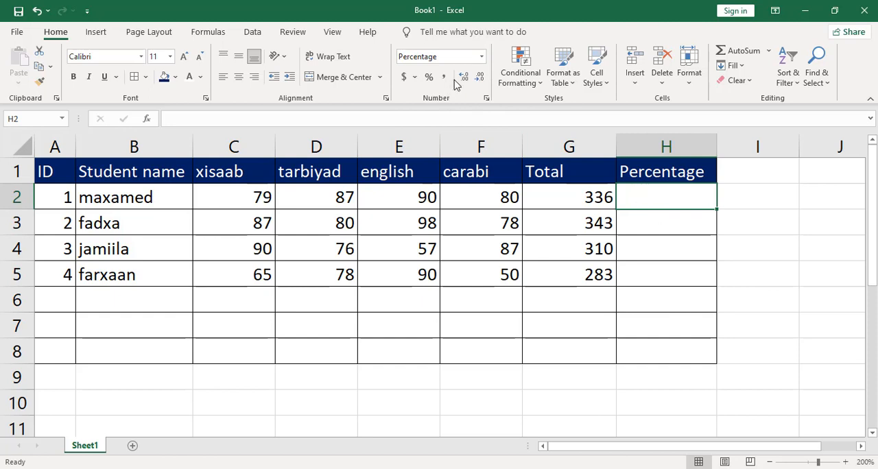
{"action": "left_click", "coordinate": [482, 56]}
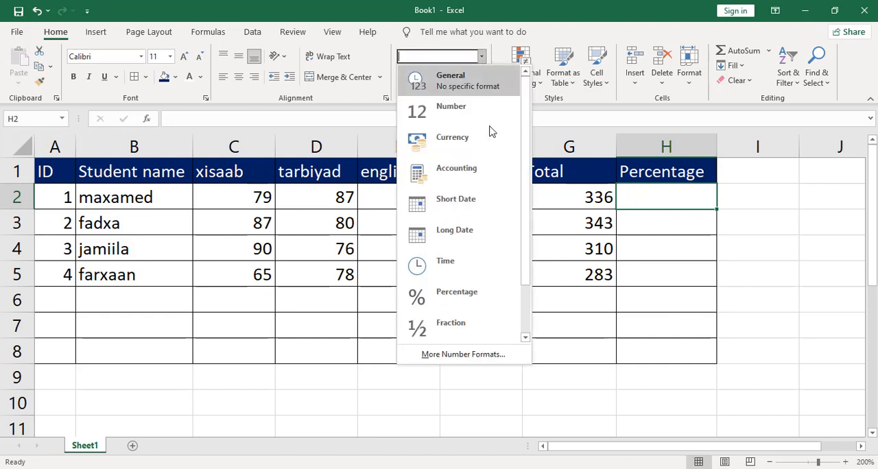
{"action": "left_click", "coordinate": [465, 302]}
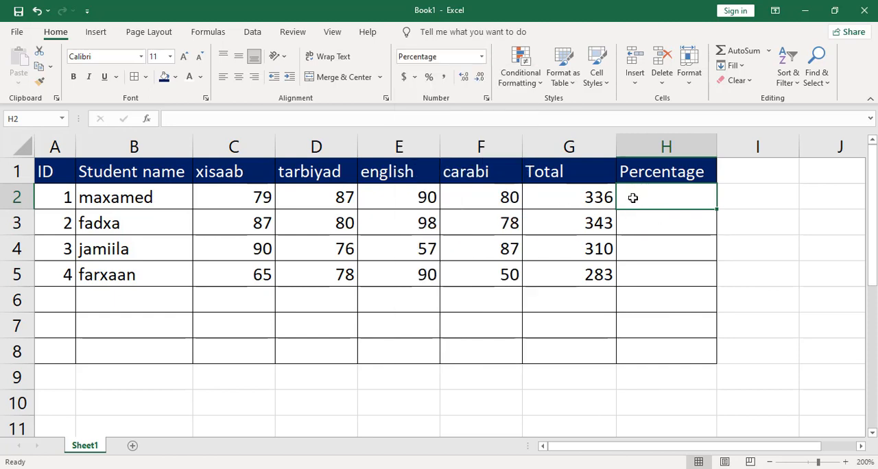
Step: Calculate the first student's percentage in H2 by dividing the total by the maximum marks with =G2/400
{"action": "type", "text": "="}
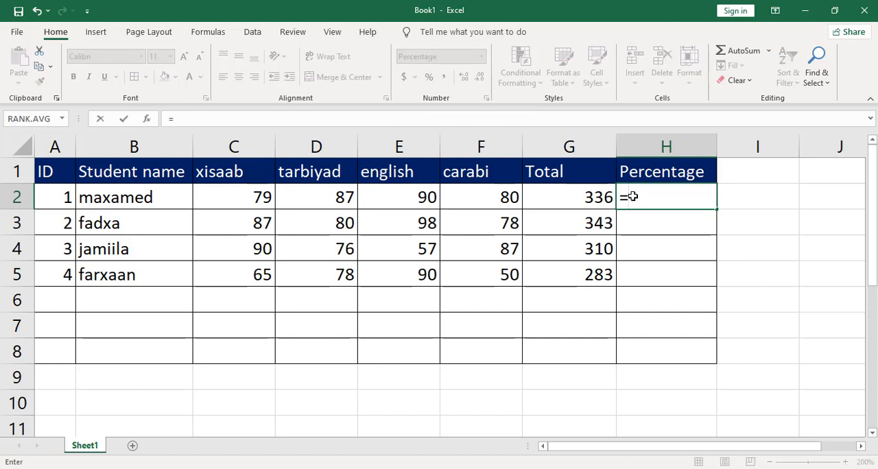
{"action": "left_click", "coordinate": [591, 201]}
{"action": "type", "text": "/"}
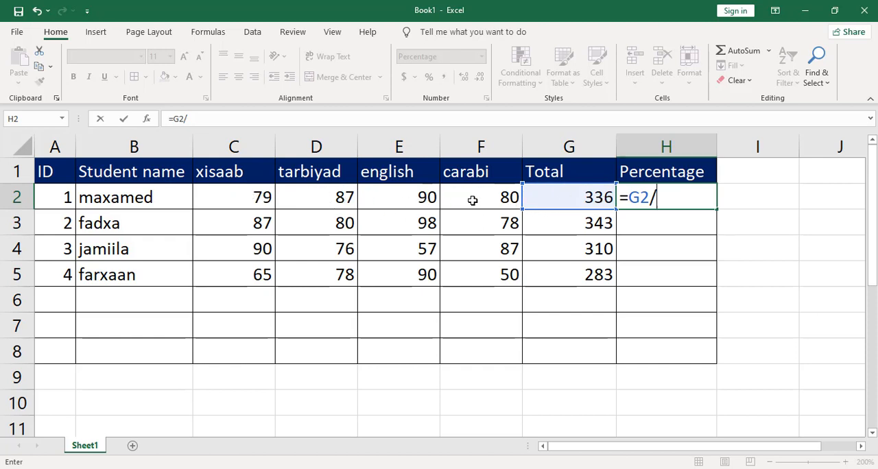
{"action": "type", "text": "400"}
{"action": "key", "text": "Return"}
{"action": "key", "text": "Return"}
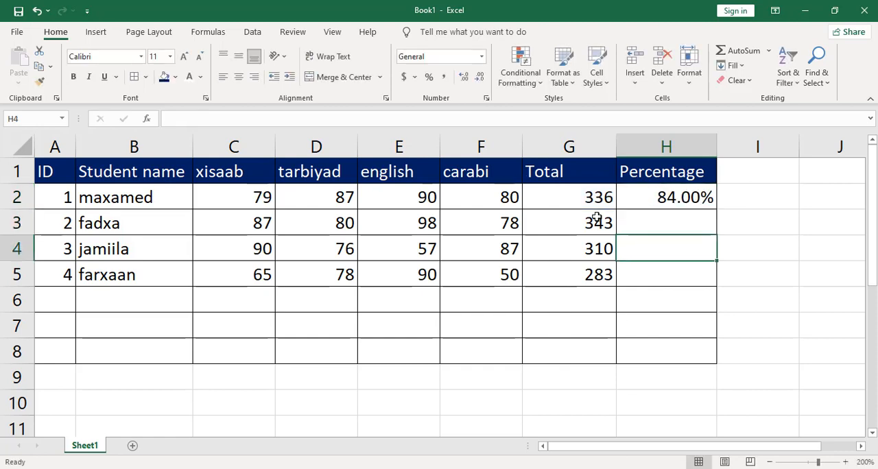
Step: Re-enter the percentage formula =G2/400 in H2 over the existing one
{"action": "left_click", "coordinate": [703, 198]}
{"action": "type", "text": "="}
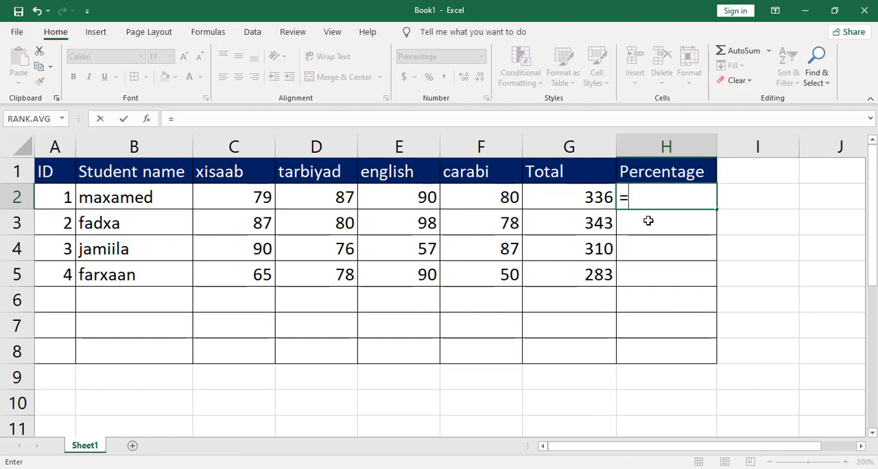
{"action": "left_click", "coordinate": [581, 196]}
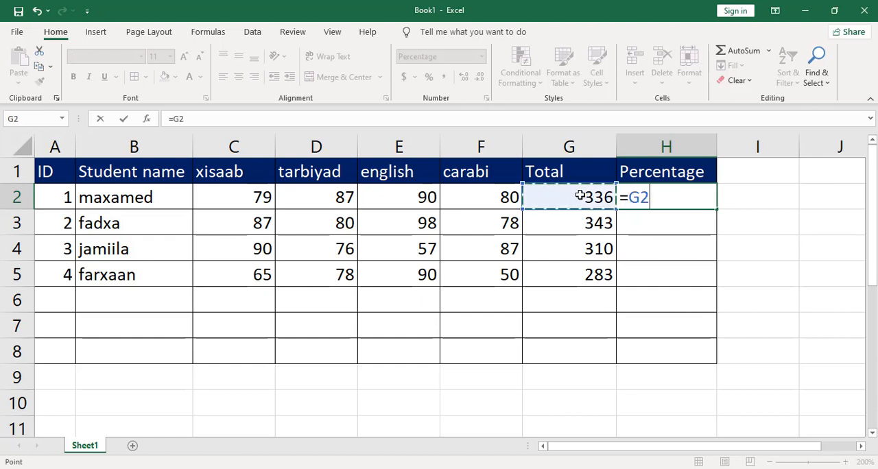
{"action": "type", "text": "/400"}
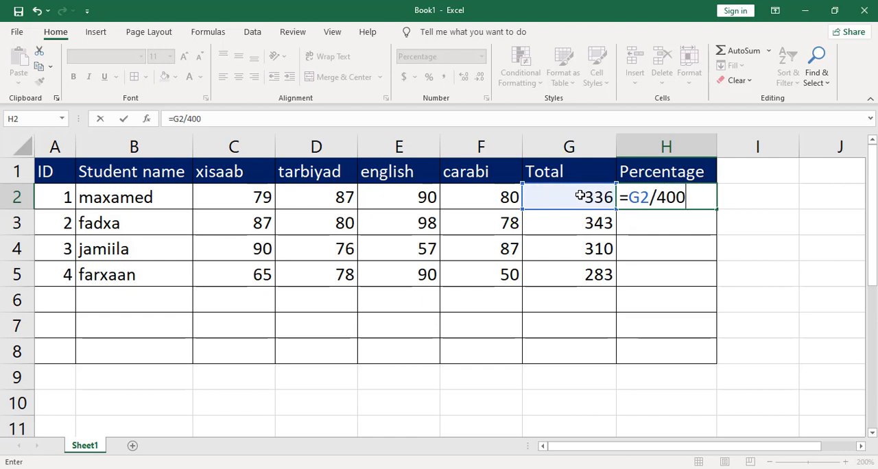
{"action": "key", "text": "Return"}
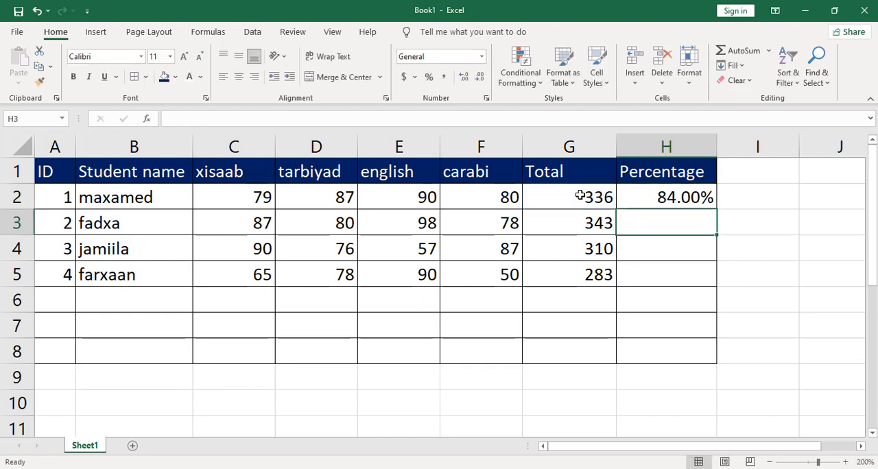
Step: Clear the percentage formula from H2 and set cells H2 and H5 to the General number format
{"action": "left_click", "coordinate": [695, 198]}
{"action": "key", "text": "BackSpace"}
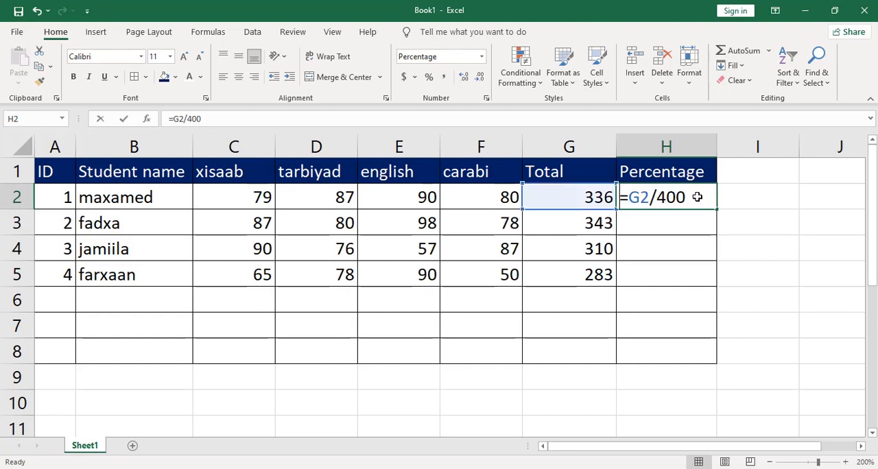
{"action": "left_click", "coordinate": [481, 57]}
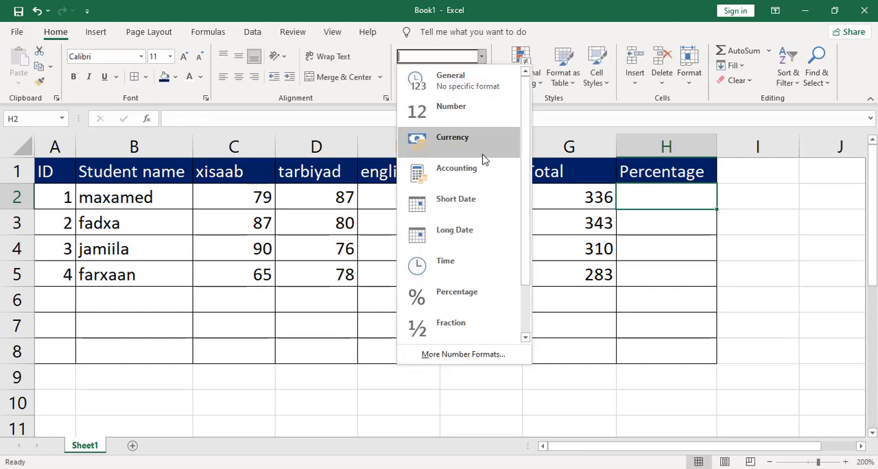
{"action": "left_click", "coordinate": [666, 275]}
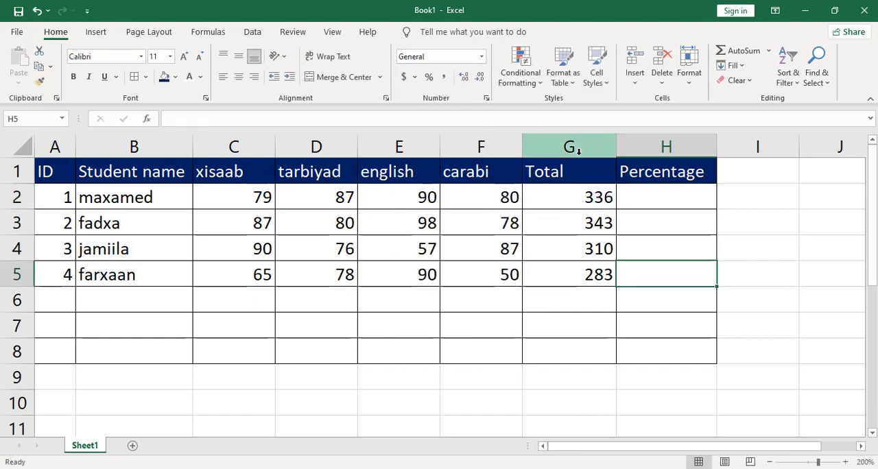
{"action": "left_click", "coordinate": [482, 57]}
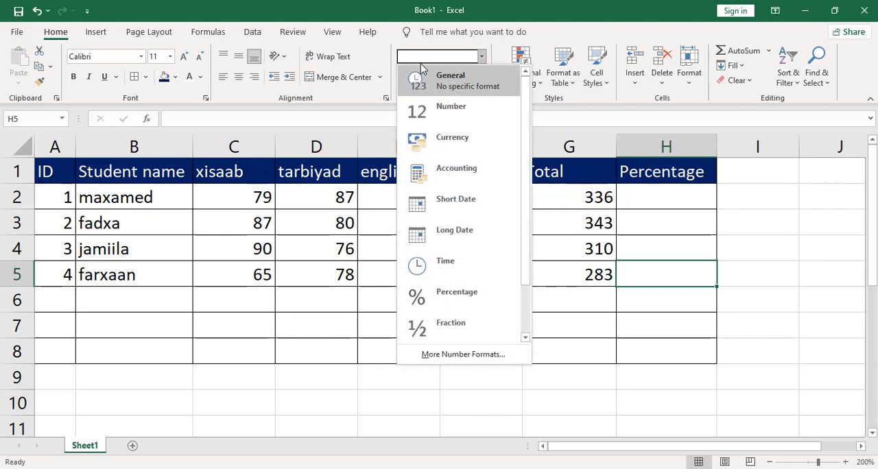
{"action": "left_click", "coordinate": [453, 83]}
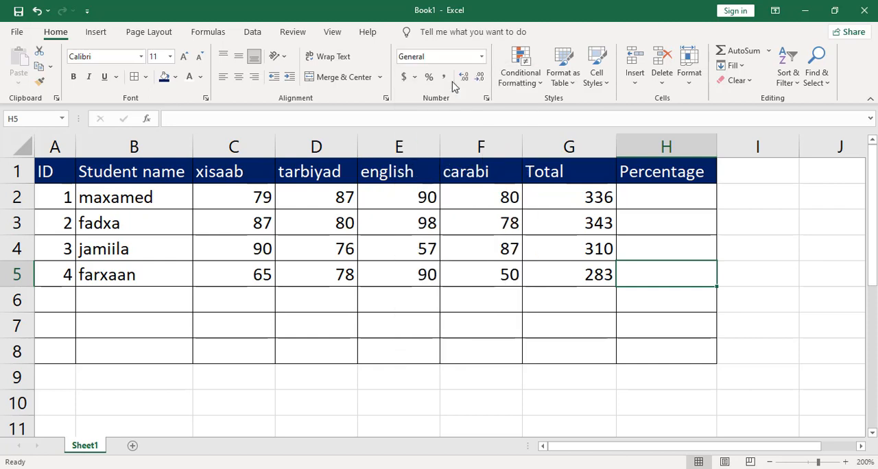
Step: Enter =G2/400 in H2 for the first student's percentage and format the result as a whole-number percentage
{"action": "left_click", "coordinate": [629, 197]}
{"action": "type", "text": "="}
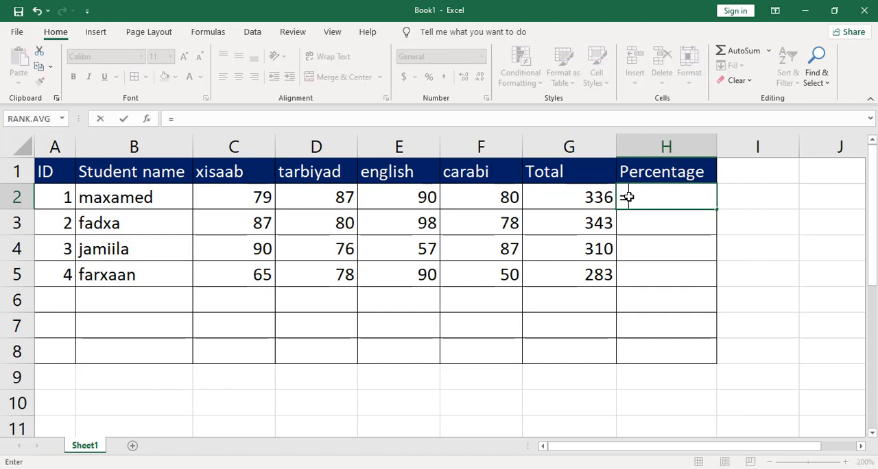
{"action": "left_click", "coordinate": [588, 195]}
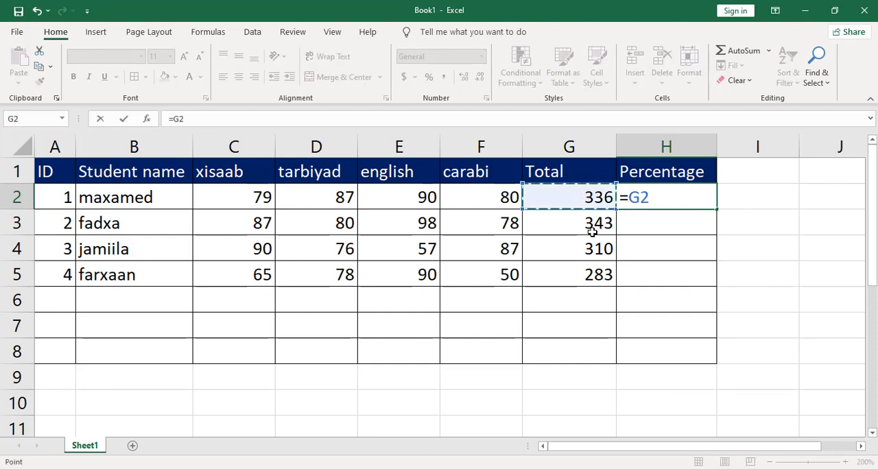
{"action": "type", "text": "/400"}
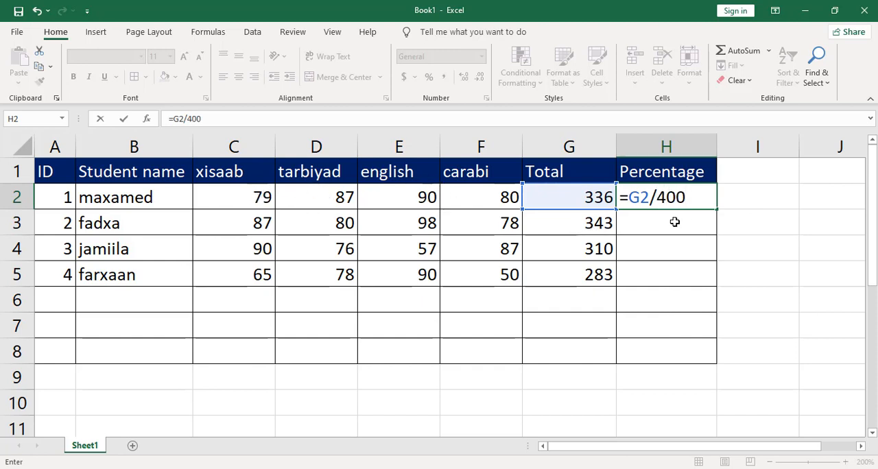
{"action": "key", "text": "Return"}
{"action": "left_click", "coordinate": [700, 199]}
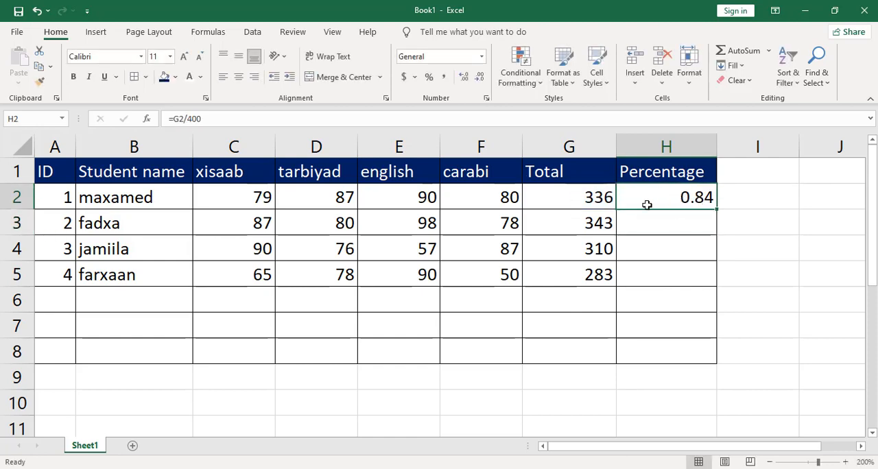
{"action": "left_click", "coordinate": [429, 78]}
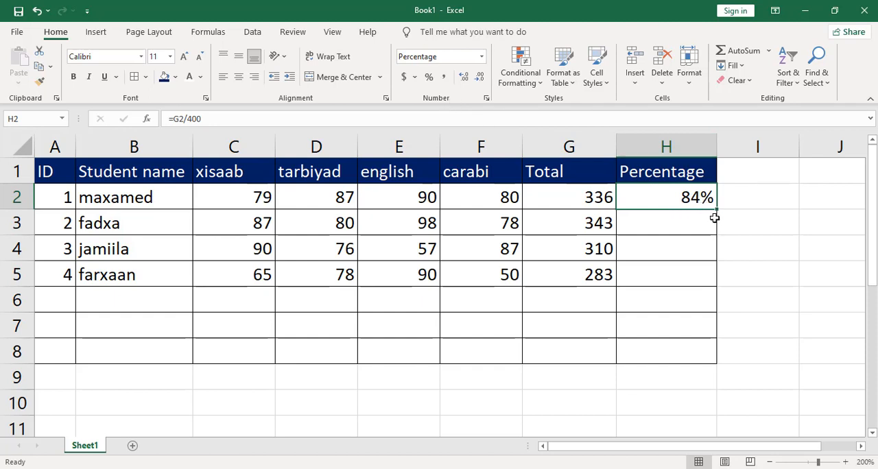
Step: Enter =G3/400 in H3 for the second student's percentage and format the result as a whole-number percentage
{"action": "left_click", "coordinate": [680, 230]}
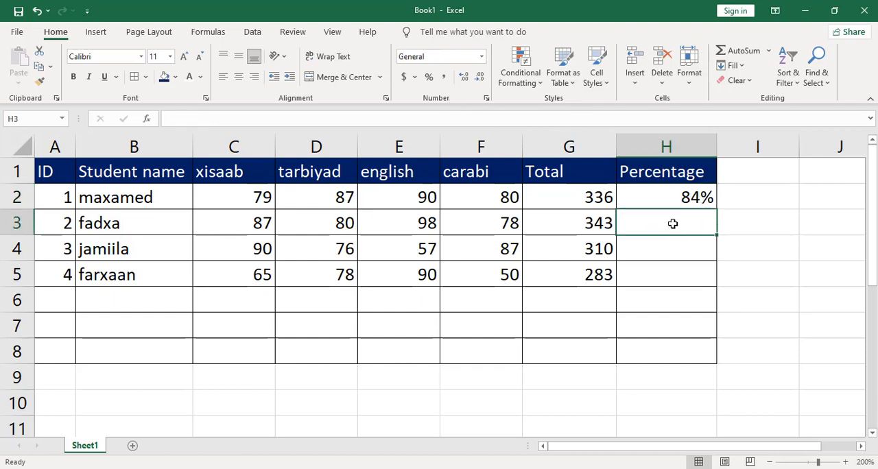
{"action": "type", "text": "="}
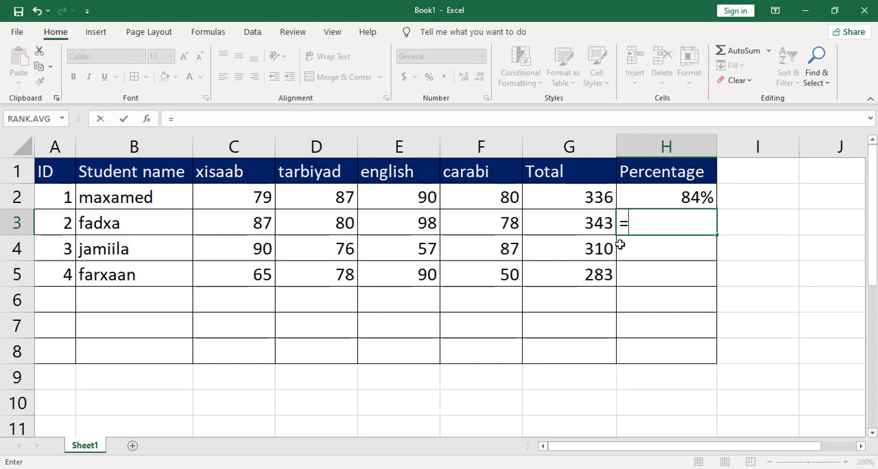
{"action": "left_click", "coordinate": [600, 225]}
{"action": "type", "text": "/"}
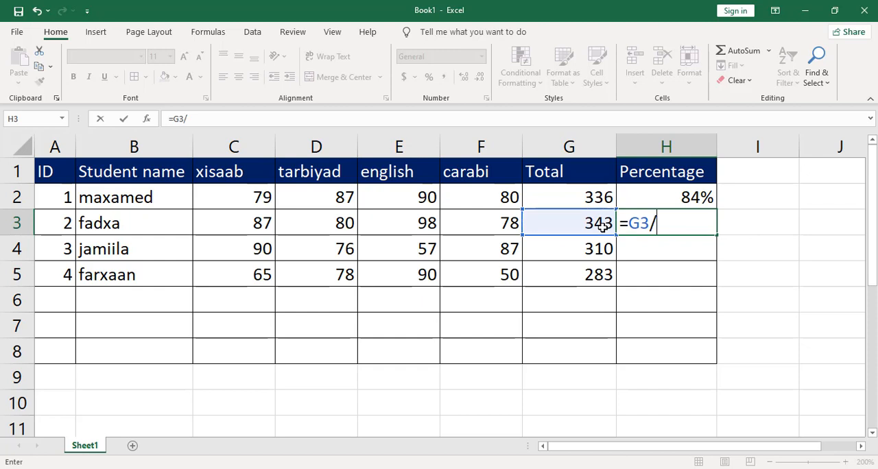
{"action": "type", "text": "400"}
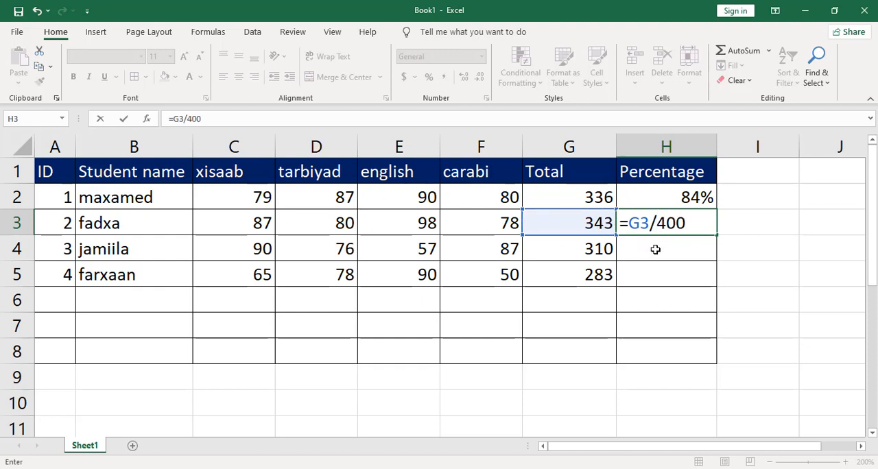
{"action": "key", "text": "Return"}
{"action": "left_click", "coordinate": [701, 224]}
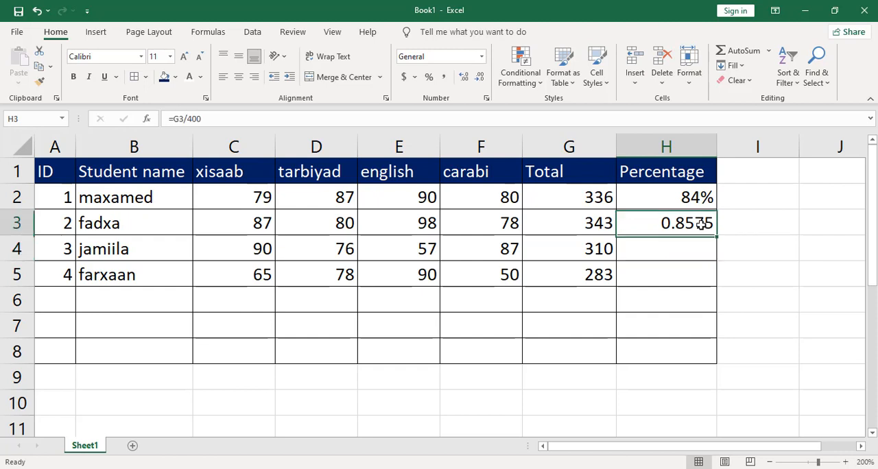
{"action": "left_click", "coordinate": [429, 77]}
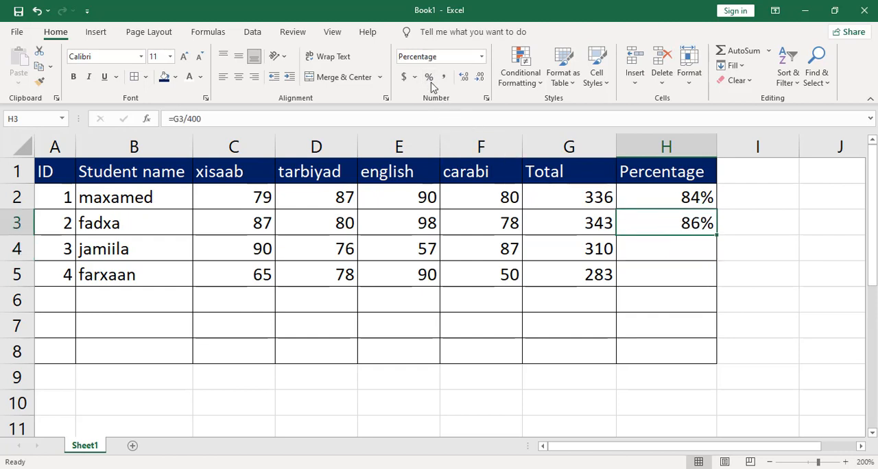
Step: Copy the percentage formula and its format from H3 down to H5 for the remaining students
{"action": "left_click", "coordinate": [688, 255]}
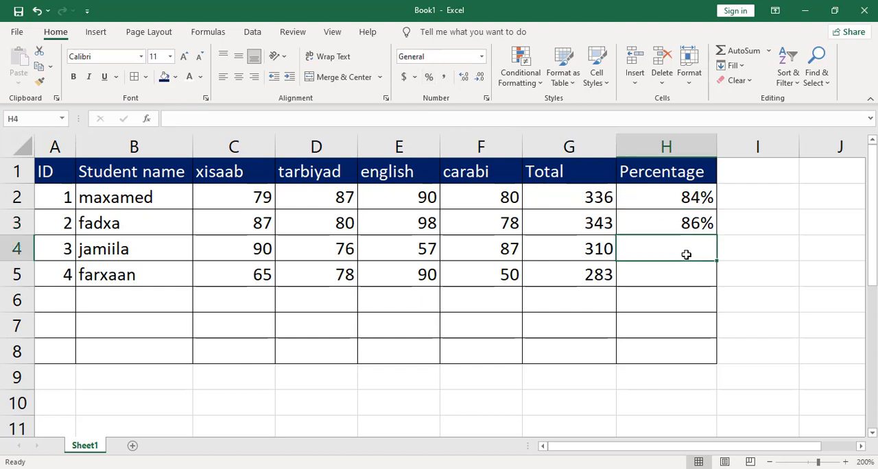
{"action": "left_click", "coordinate": [676, 228]}
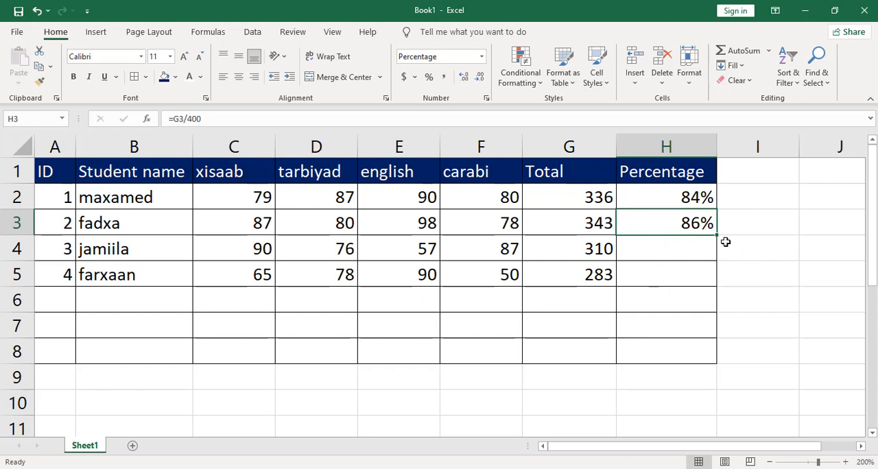
{"action": "left_click_drag", "start_coordinate": [717, 235], "coordinate": [713, 294]}
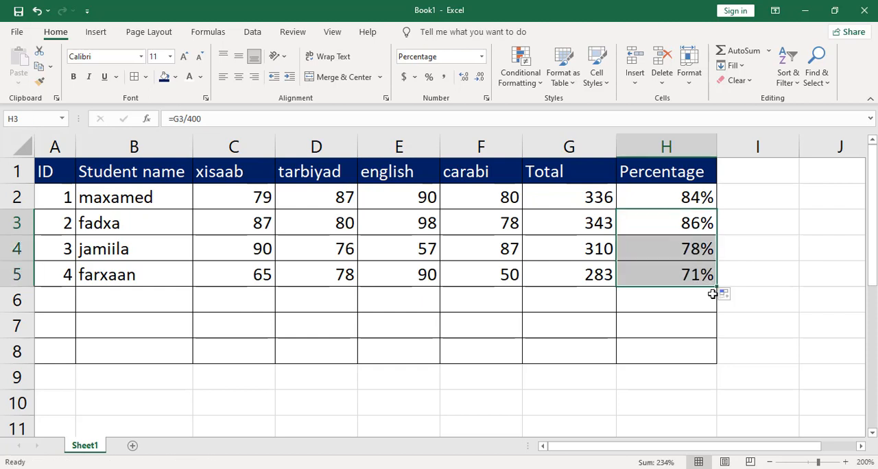
{"action": "left_click", "coordinate": [678, 308]}
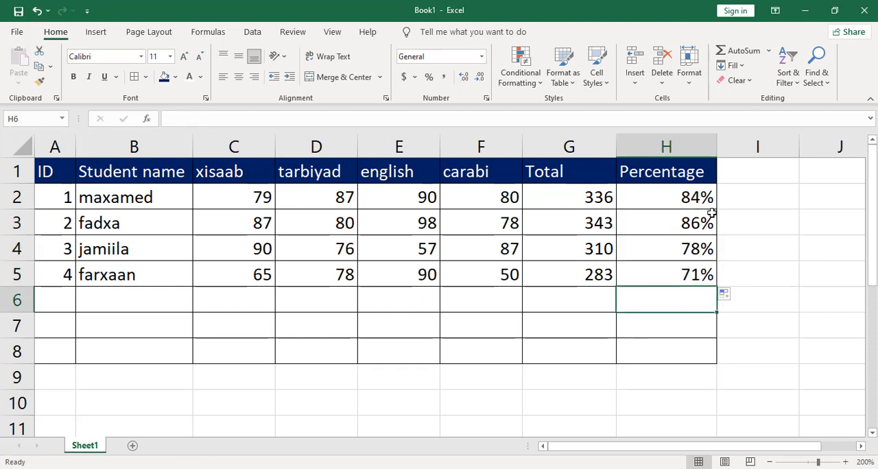